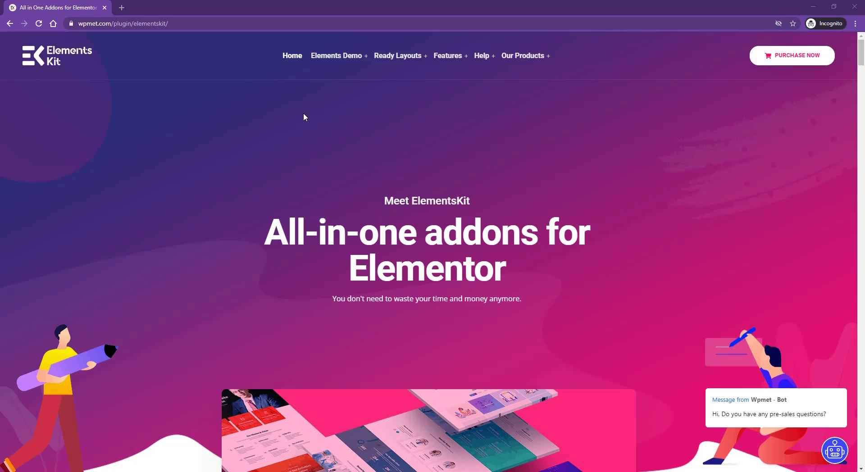
Step: Open the Elementor Page List Widget demo page from the Elements Demo listing and look through its sample list layouts
{"action": "mouse_move", "coordinate": [336, 61]}
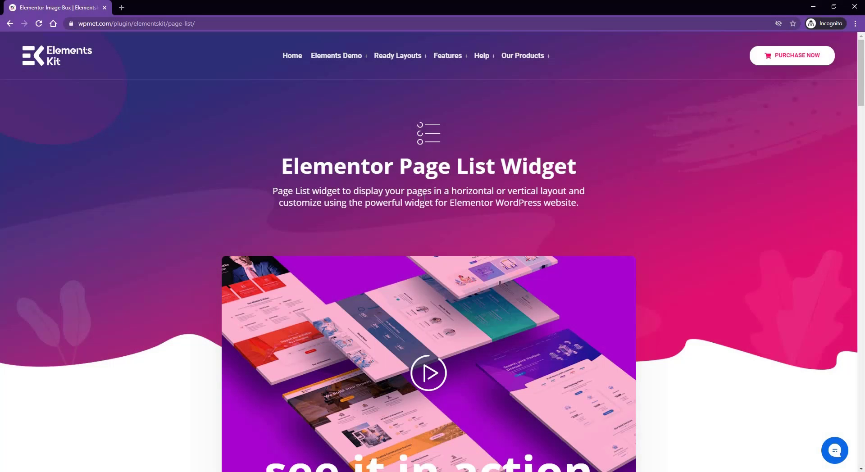
{"action": "scroll", "coordinate": [423, 198], "scroll_direction": "down", "scroll_amount": 10}
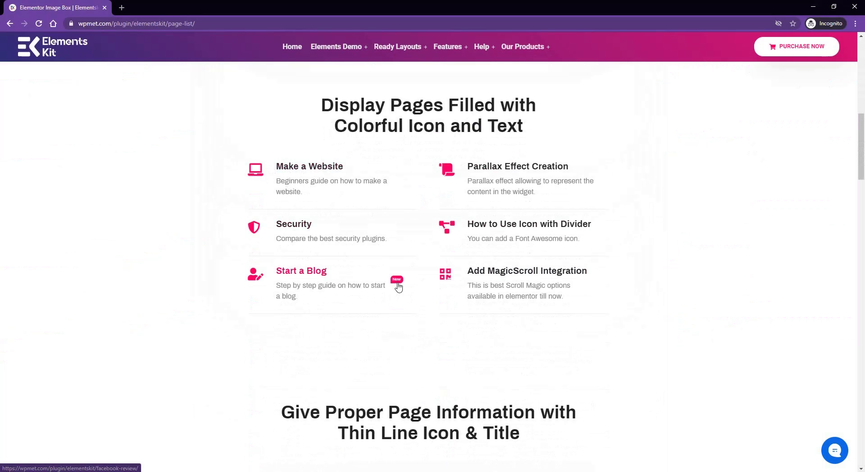
{"action": "scroll", "coordinate": [390, 256], "scroll_direction": "up", "scroll_amount": 1}
{"action": "scroll", "coordinate": [390, 256], "scroll_direction": "down", "scroll_amount": 6}
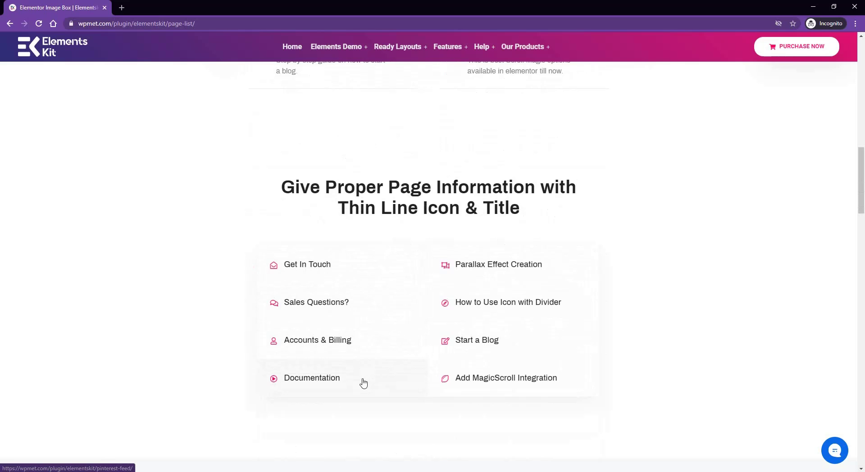
{"action": "scroll", "coordinate": [303, 145], "scroll_direction": "down", "scroll_amount": 7}
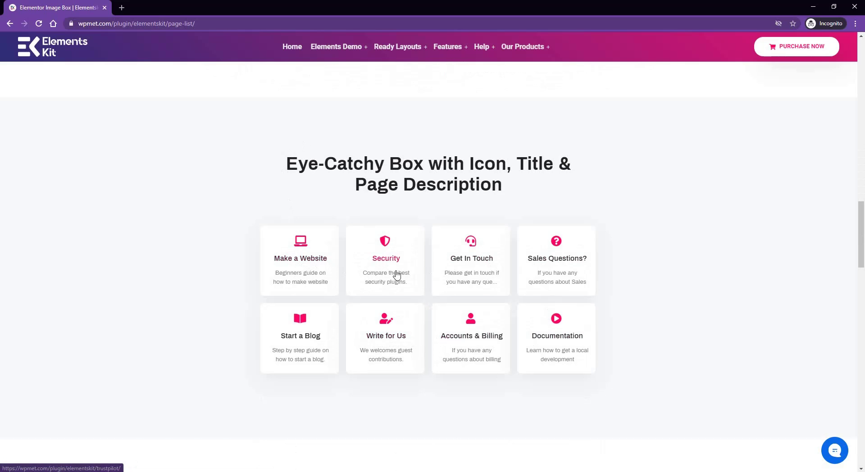
{"action": "scroll", "coordinate": [333, 248], "scroll_direction": "down", "scroll_amount": 7}
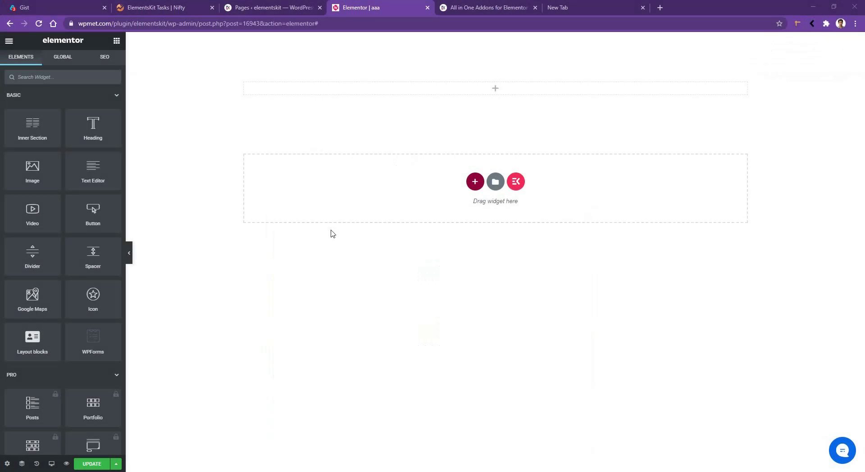
Step: Search the widgets for "page" and place the Page List widget in the empty section of the page
{"action": "left_click", "coordinate": [67, 76]}
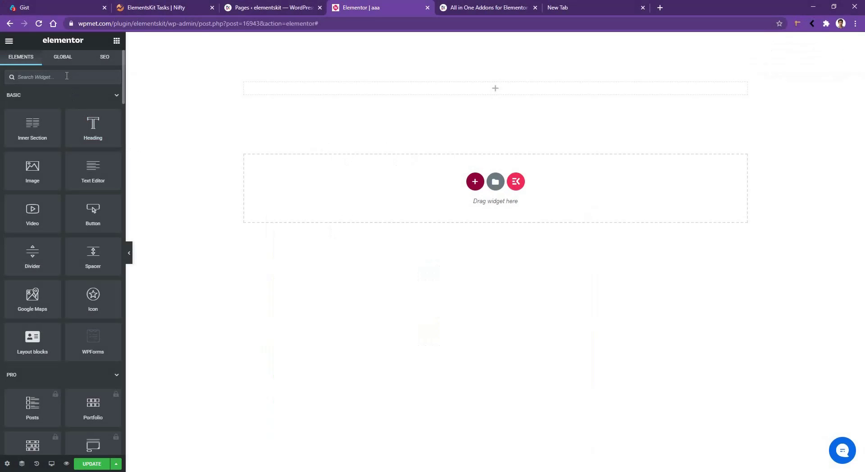
{"action": "type", "text": "page"}
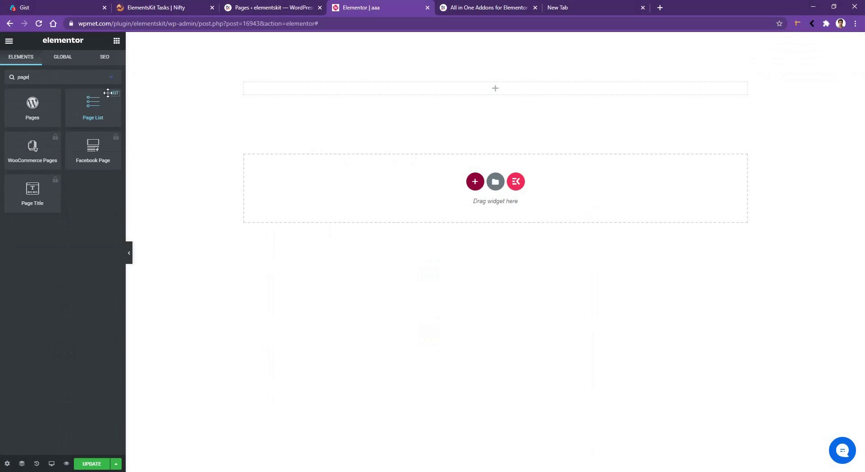
{"action": "left_click_drag", "start_coordinate": [94, 111], "coordinate": [404, 95]}
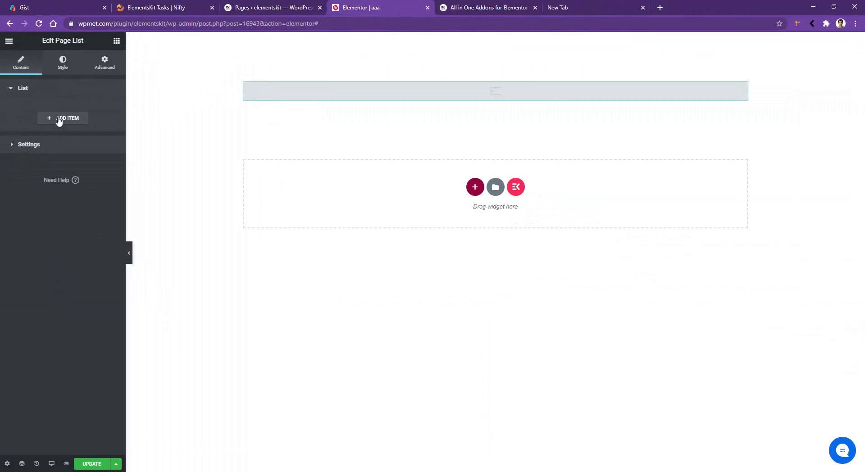
Step: Add a list item linked to the Google Map page, with the text "Map" and the subtitle "Get Direction"
{"action": "left_click", "coordinate": [58, 119]}
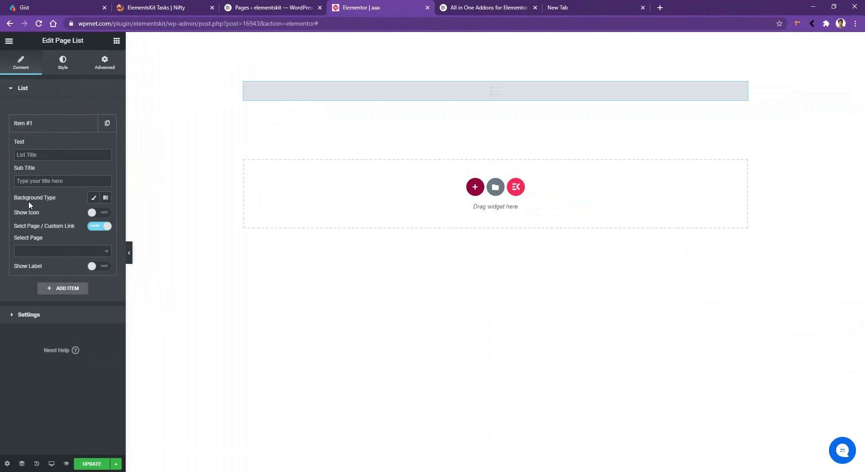
{"action": "left_click", "coordinate": [43, 251]}
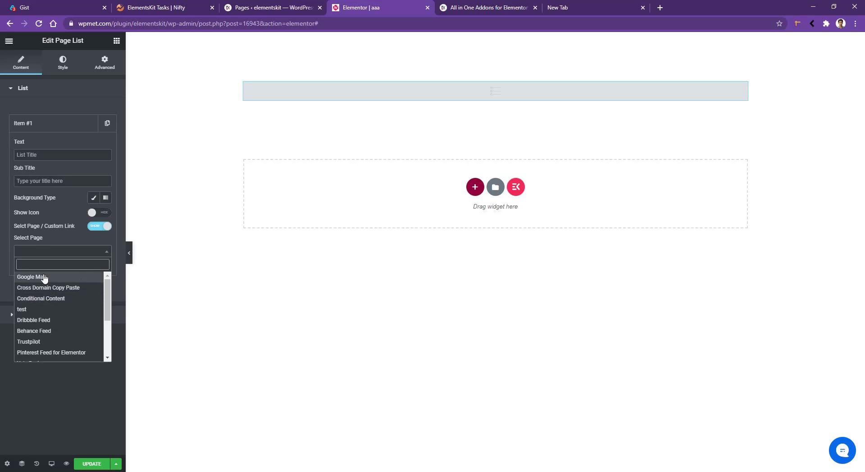
{"action": "left_click", "coordinate": [43, 276]}
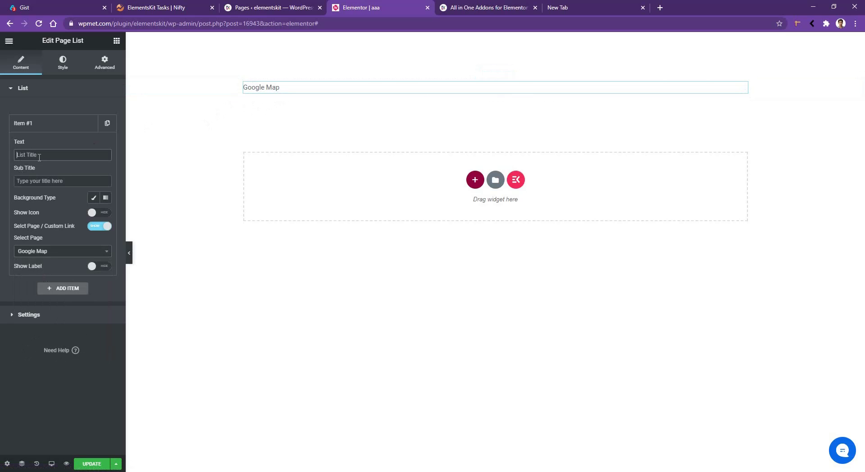
{"action": "type", "text": "MapGet "}
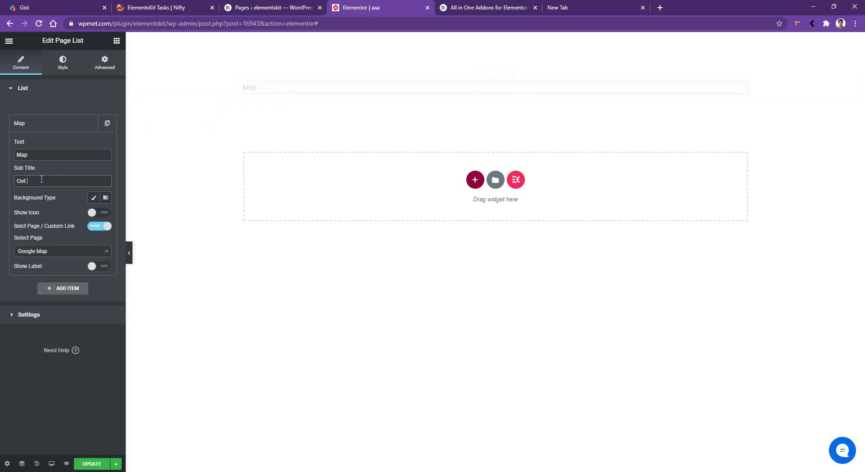
{"action": "type", "text": "Direction"}
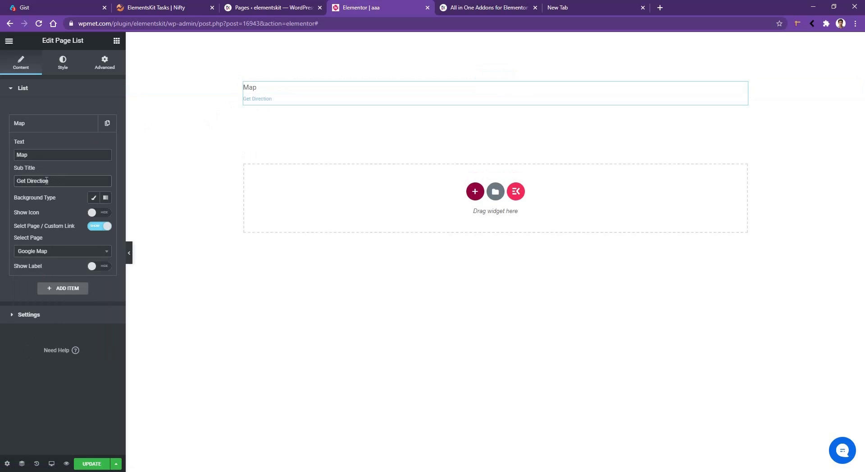
Step: Give the Map item a classic background in red, about #E13D3D
{"action": "left_click", "coordinate": [94, 198]}
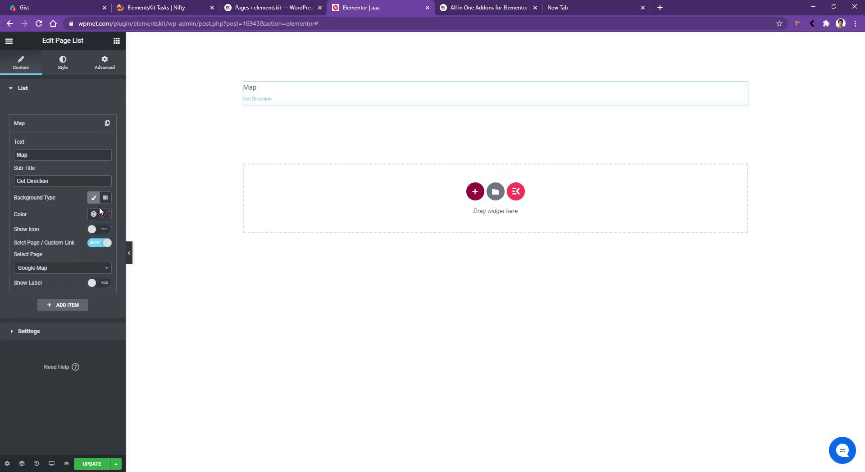
{"action": "left_click", "coordinate": [105, 215]}
{"action": "left_click", "coordinate": [134, 275]}
{"action": "mouse_move", "coordinate": [134, 276]}
{"action": "left_mouse_down"}
{"action": "mouse_move", "coordinate": [72, 257]}
{"action": "mouse_move", "coordinate": [134, 256]}
{"action": "left_mouse_up"}
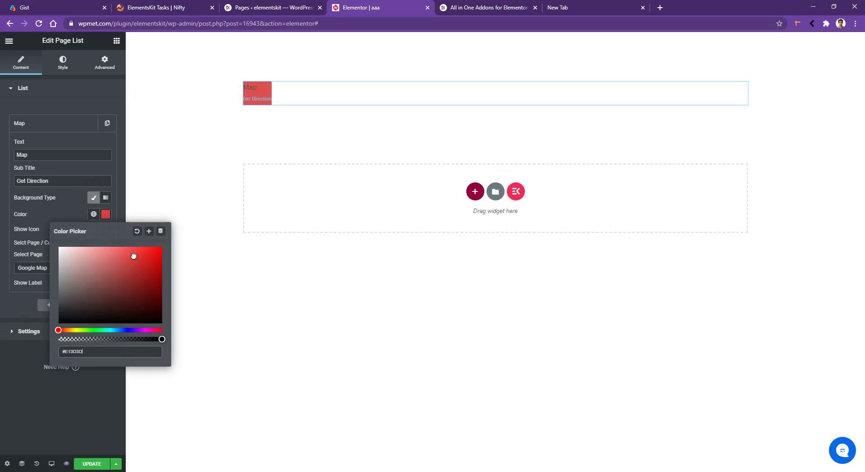
{"action": "left_click", "coordinate": [9, 204]}
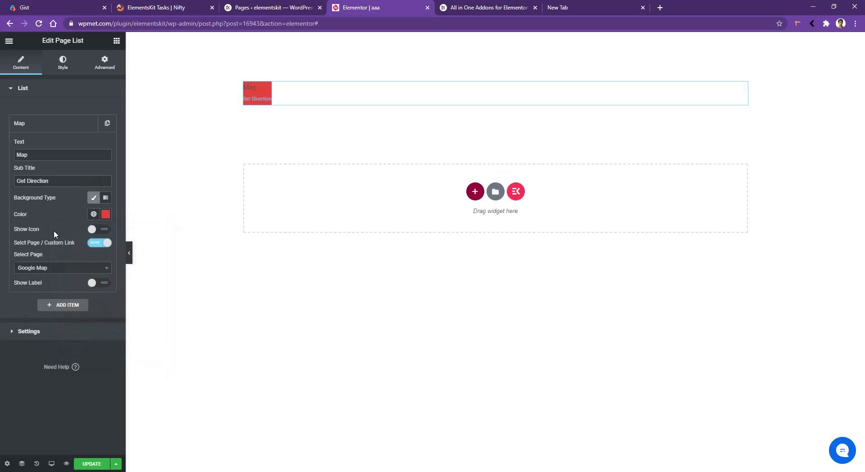
Step: Show an icon on the Map item and insert the outlined map marker found by filtering the library for "map"
{"action": "left_click", "coordinate": [94, 229]}
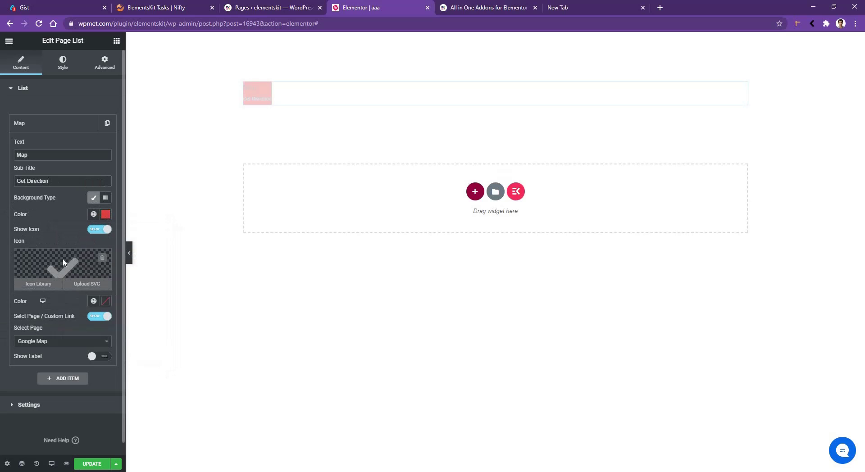
{"action": "left_click", "coordinate": [63, 262]}
{"action": "left_click", "coordinate": [403, 115]}
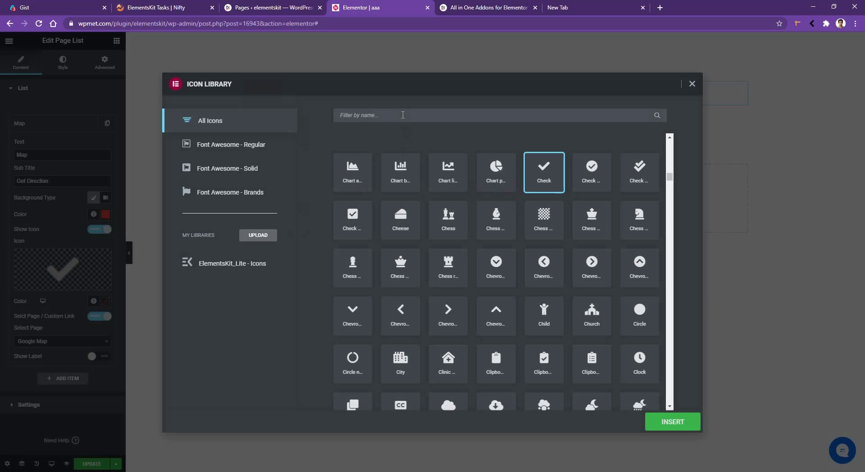
{"action": "type", "text": "map"}
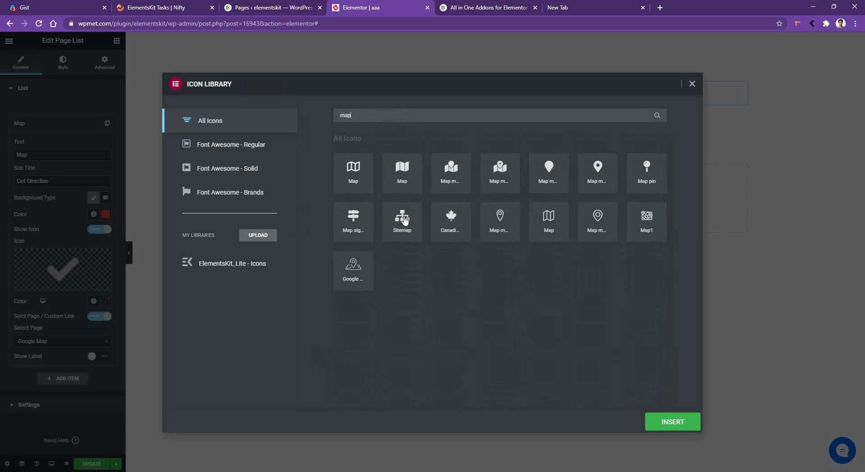
{"action": "left_click", "coordinate": [497, 219]}
{"action": "left_click", "coordinate": [689, 422]}
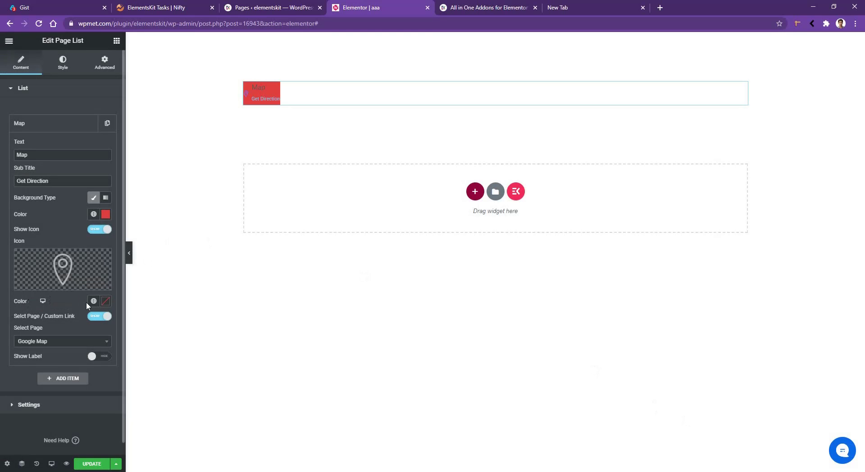
Step: Set the Map item's icon color to white
{"action": "left_click", "coordinate": [106, 301]}
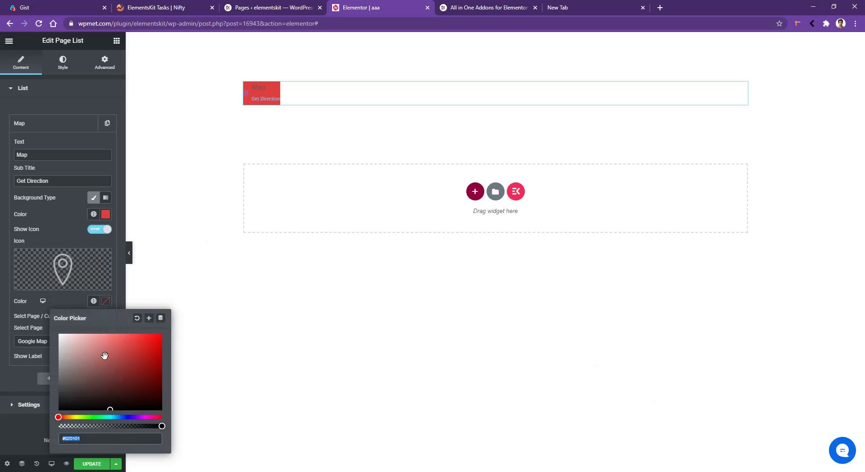
{"action": "left_click_drag", "start_coordinate": [87, 338], "coordinate": [15, 314]}
{"action": "left_click", "coordinate": [13, 311]}
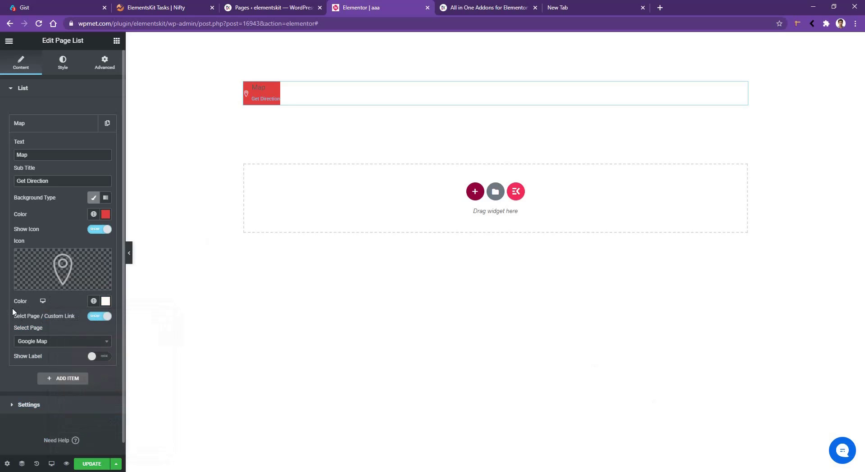
Step: Show a label on the Map item and set its text to "Hot"
{"action": "left_click", "coordinate": [93, 357]}
{"action": "left_click_drag", "start_coordinate": [100, 370], "coordinate": [11, 364]}
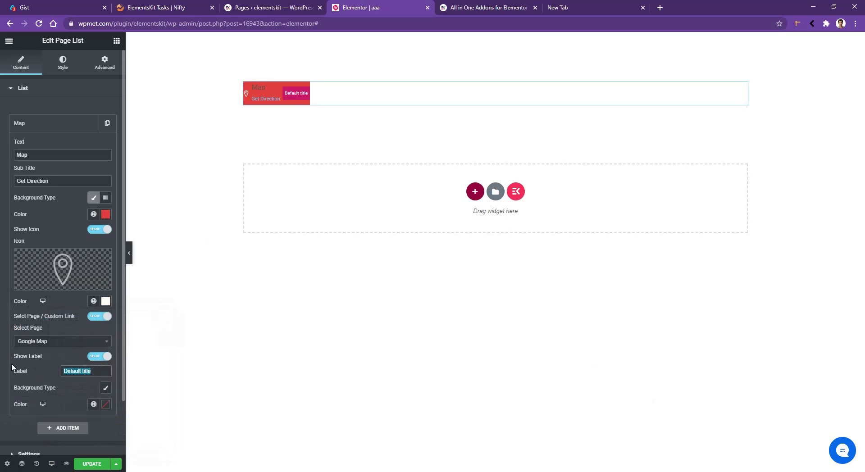
{"action": "type", "text": "Hot"}
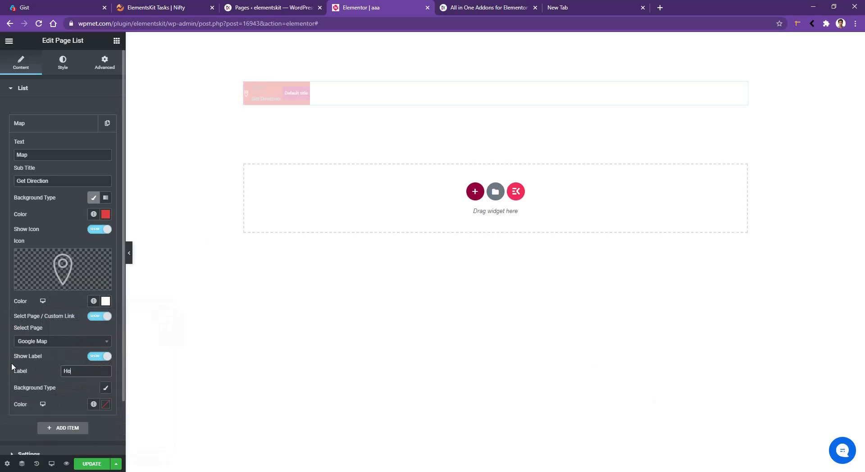
Step: Give the Hot label a white #FFFFFF background and bright red text, and collapse the Map item
{"action": "left_click", "coordinate": [105, 388]}
{"action": "left_click", "coordinate": [106, 404]}
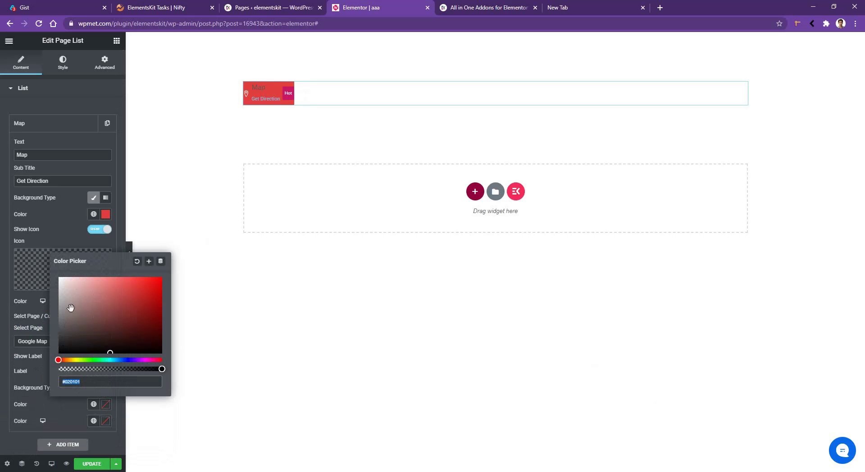
{"action": "left_click_drag", "start_coordinate": [68, 307], "coordinate": [27, 271]}
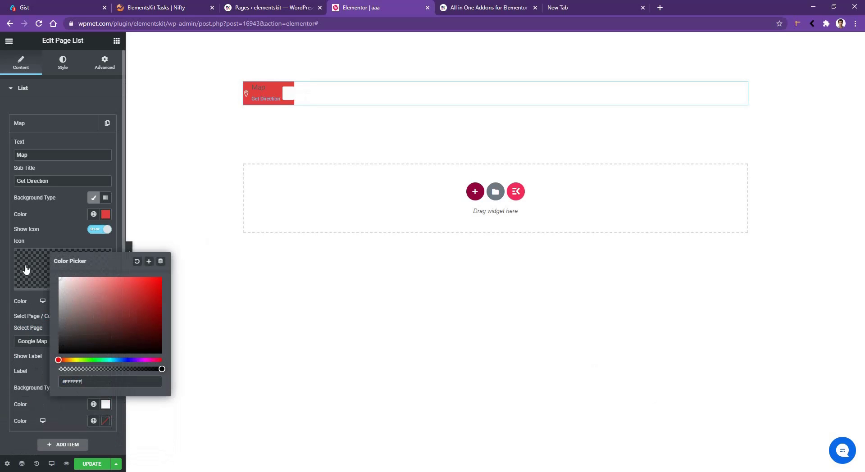
{"action": "left_click", "coordinate": [15, 376]}
{"action": "left_click", "coordinate": [105, 421]}
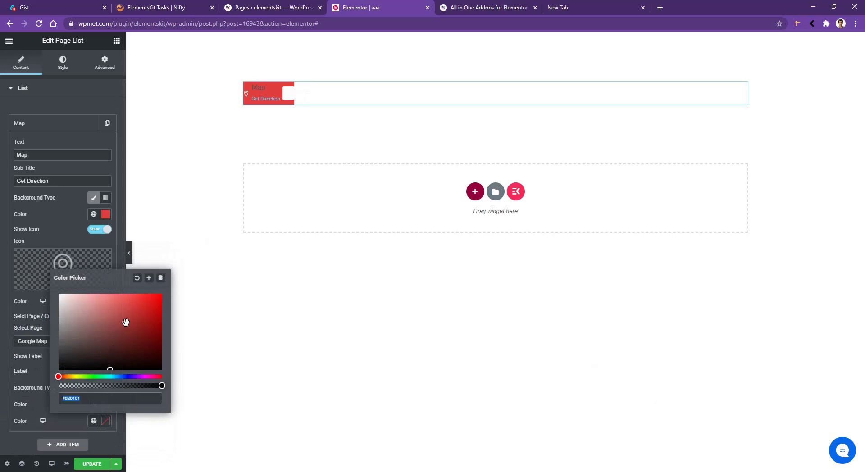
{"action": "left_click", "coordinate": [156, 295]}
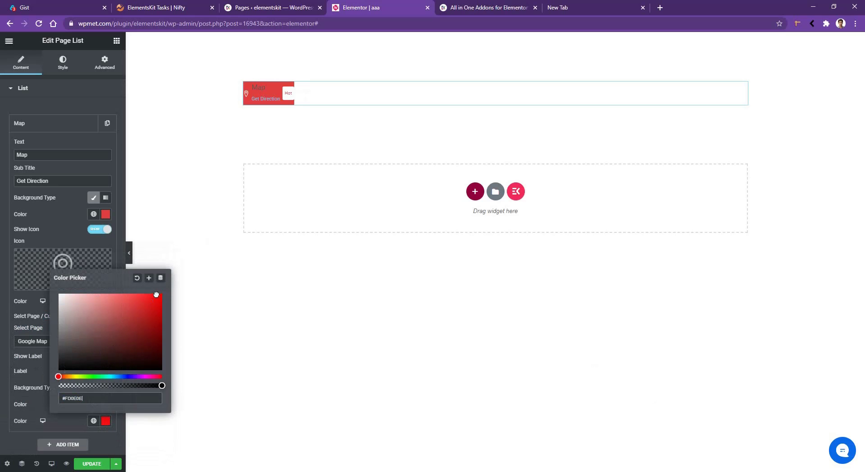
{"action": "left_click", "coordinate": [5, 373]}
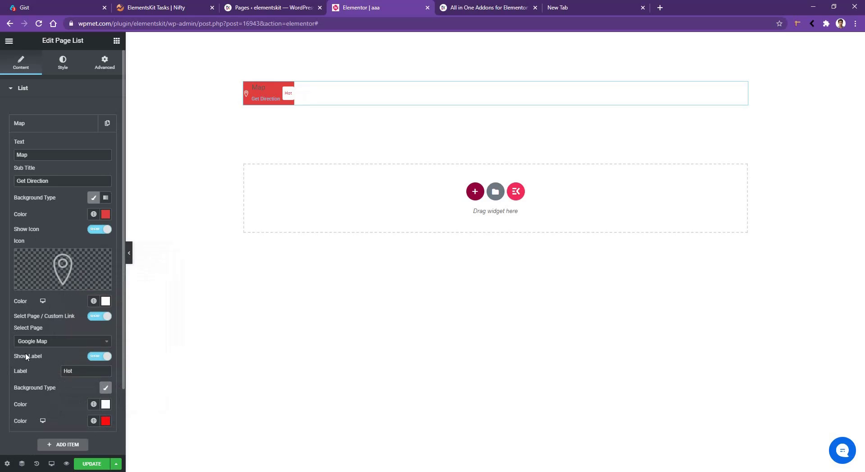
{"action": "left_click", "coordinate": [32, 127]}
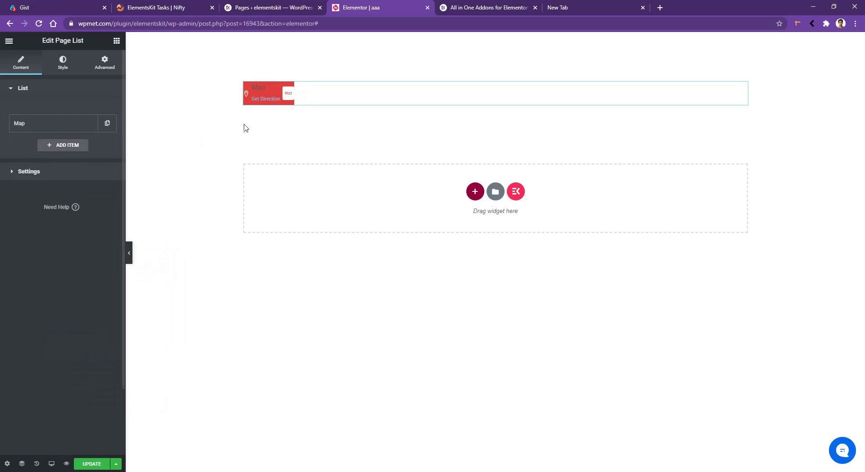
Step: Duplicate the Map item and change the copy's text to "Map Two"
{"action": "left_click", "coordinate": [108, 124]}
{"action": "left_click", "coordinate": [53, 149]}
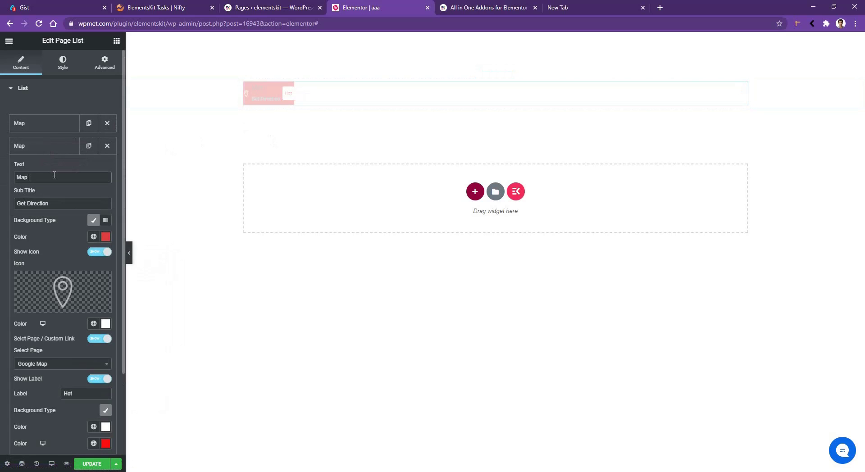
{"action": "type", "text": "Two"}
Step: Duplicate the Map Two item, change the new copy's text to "Map three", and collapse it
{"action": "left_click", "coordinate": [89, 147]}
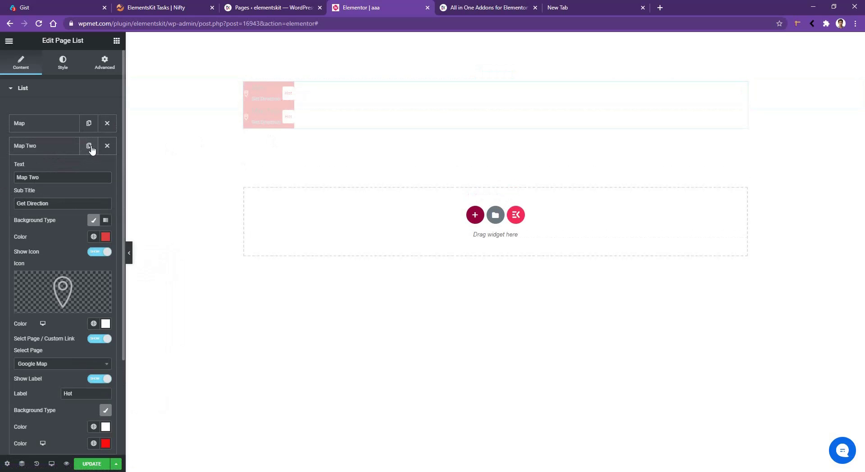
{"action": "left_click", "coordinate": [52, 147]}
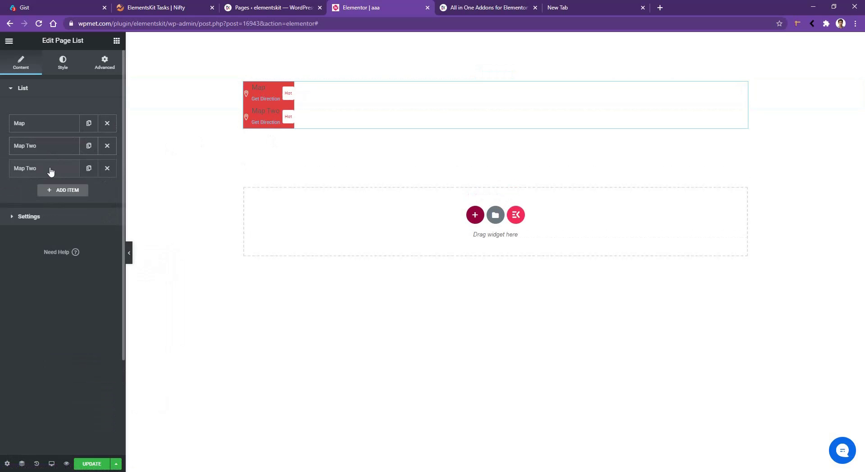
{"action": "left_click", "coordinate": [52, 169]}
{"action": "left_click", "coordinate": [51, 201]}
{"action": "key", "text": "BackSpace"}
{"action": "key", "text": "BackSpace"}
{"action": "key", "text": "BackSpace"}
{"action": "key", "text": "BackSpace"}
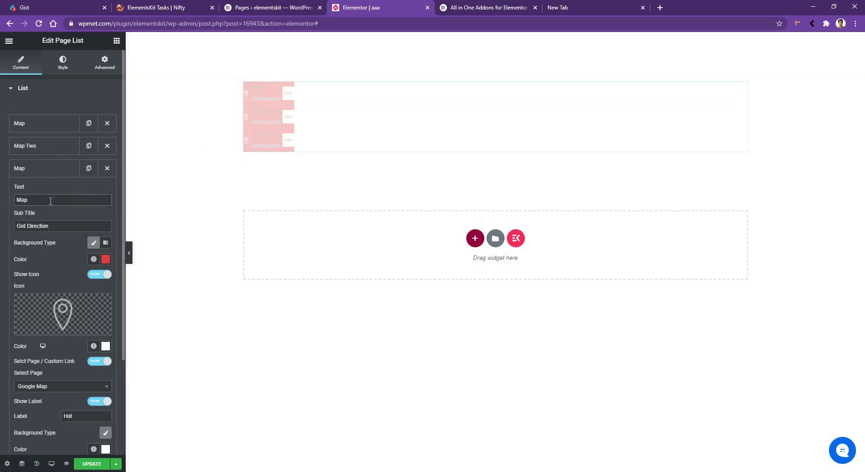
{"action": "type", "text": "three"}
{"action": "left_click", "coordinate": [52, 170]}
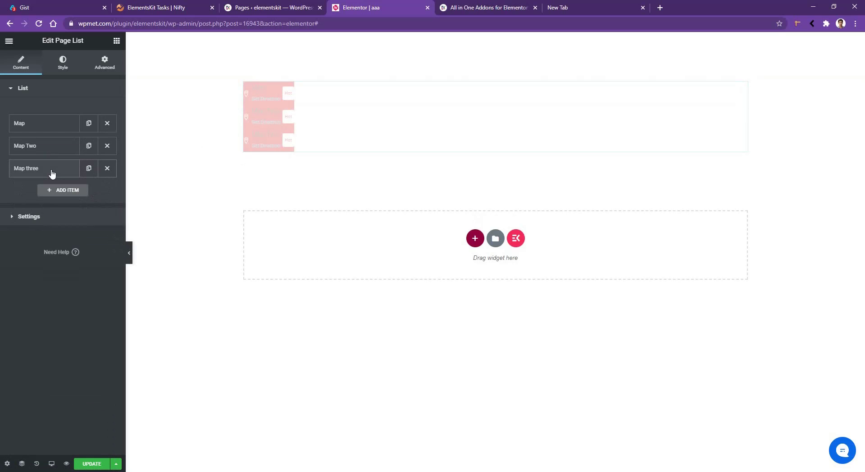
Step: Duplicate the Map Two item twice and the Map three item once to make a six-item list
{"action": "left_click", "coordinate": [89, 153]}
{"action": "left_click", "coordinate": [88, 171]}
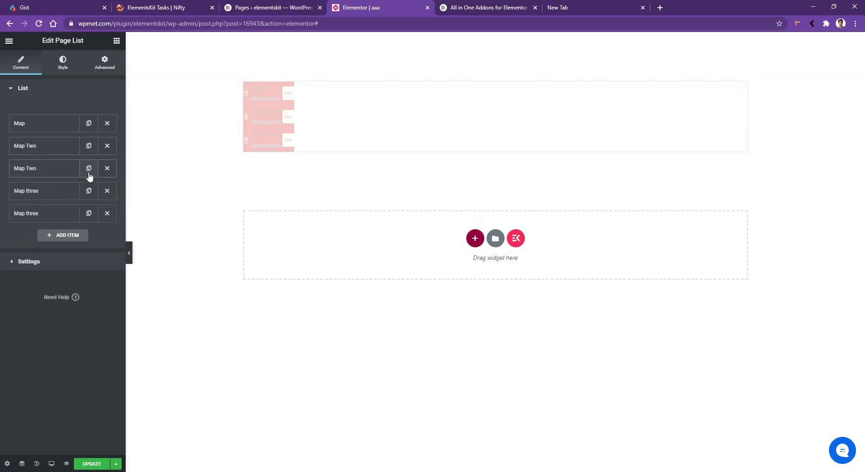
{"action": "left_click", "coordinate": [89, 174]}
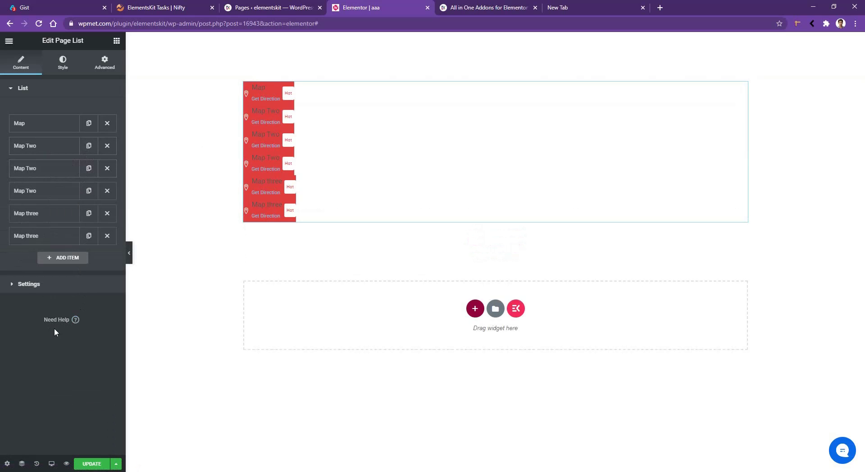
Step: Switch the page list to the horizontal inline layout and set its column grid to 3 Columns
{"action": "left_click", "coordinate": [27, 284]}
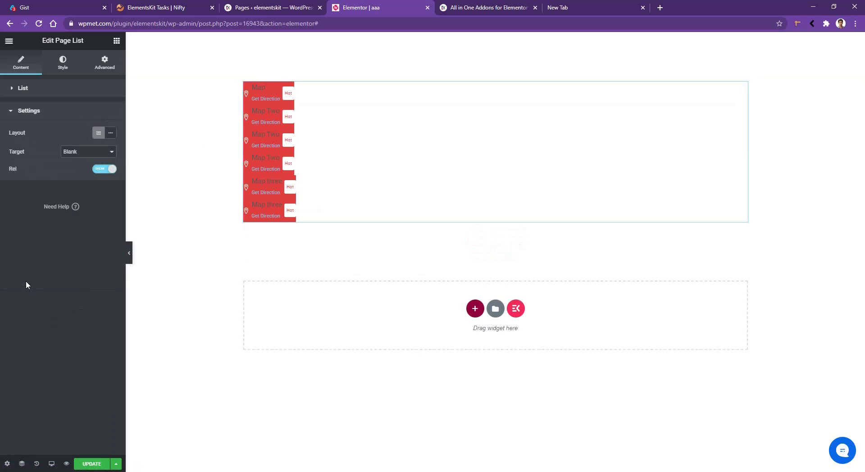
{"action": "left_click", "coordinate": [111, 134]}
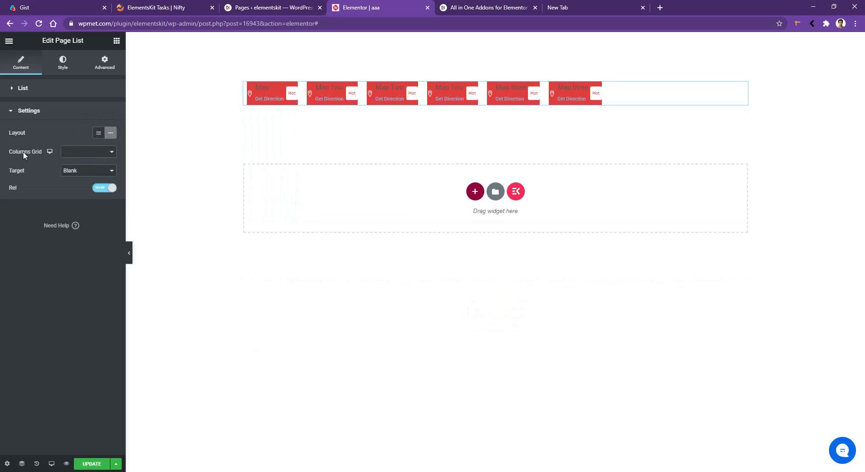
{"action": "left_click", "coordinate": [69, 152]}
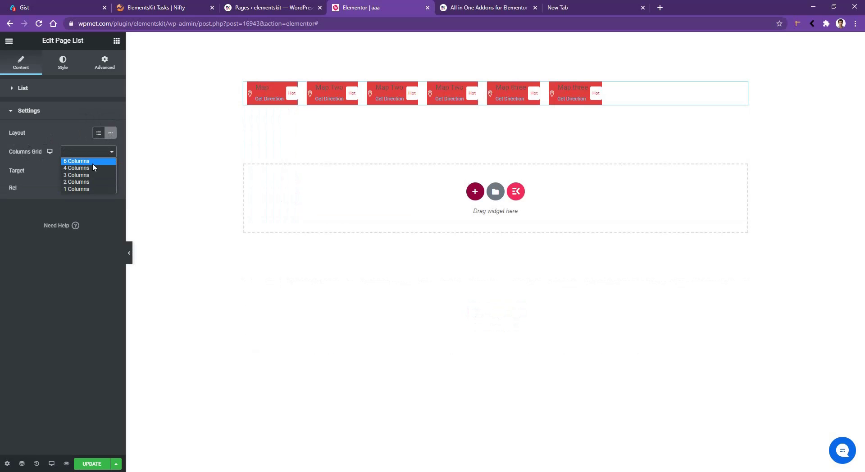
{"action": "left_click", "coordinate": [86, 175]}
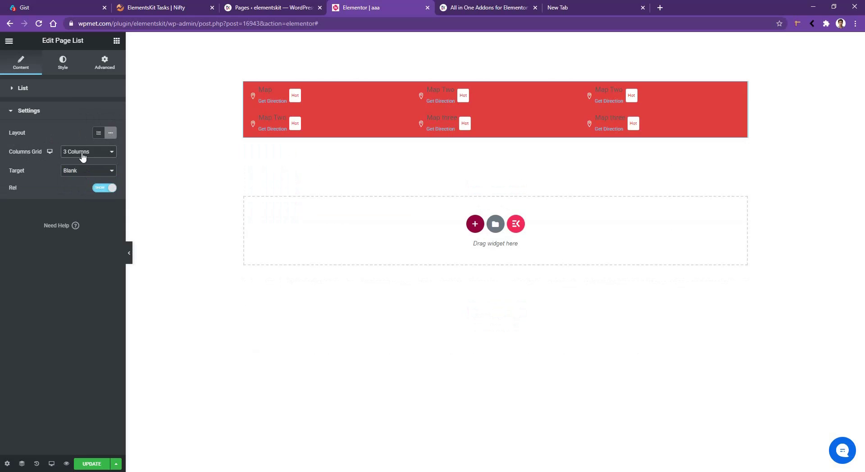
Step: Set the list items' margin to 15 px on all sides
{"action": "left_click", "coordinate": [66, 69]}
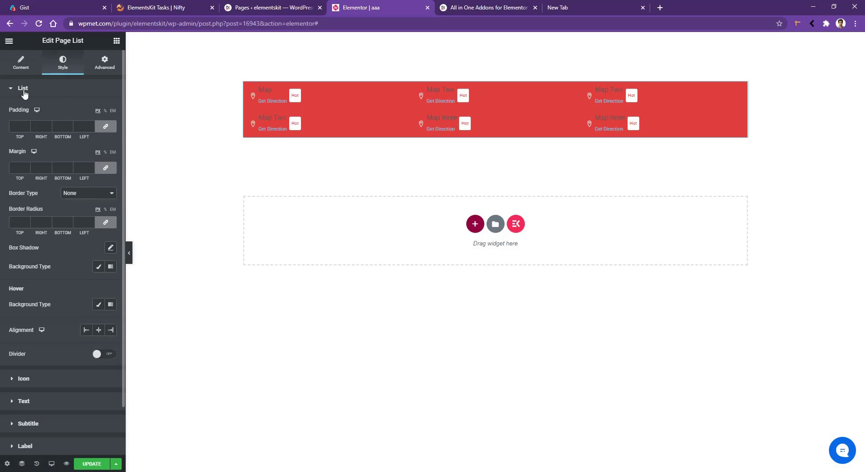
{"action": "left_click", "coordinate": [17, 167]}
{"action": "type", "text": "15"}
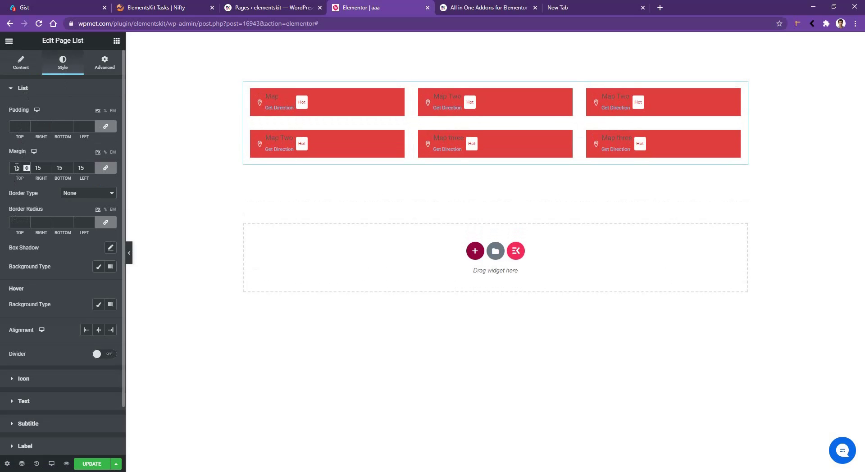
Step: Set the list padding to 10 px top and bottom and 40 px left and right, and the border radius to 50 px on all corners
{"action": "left_click", "coordinate": [17, 126]}
{"action": "type", "text": "0"}
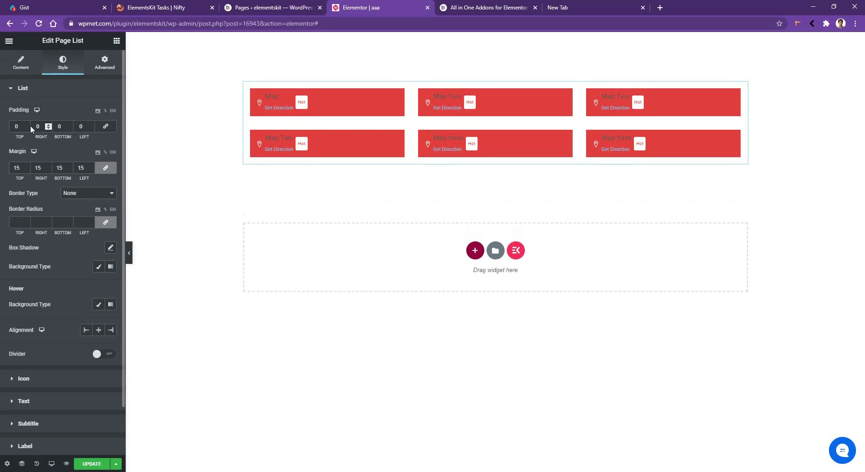
{"action": "type", "text": "10"}
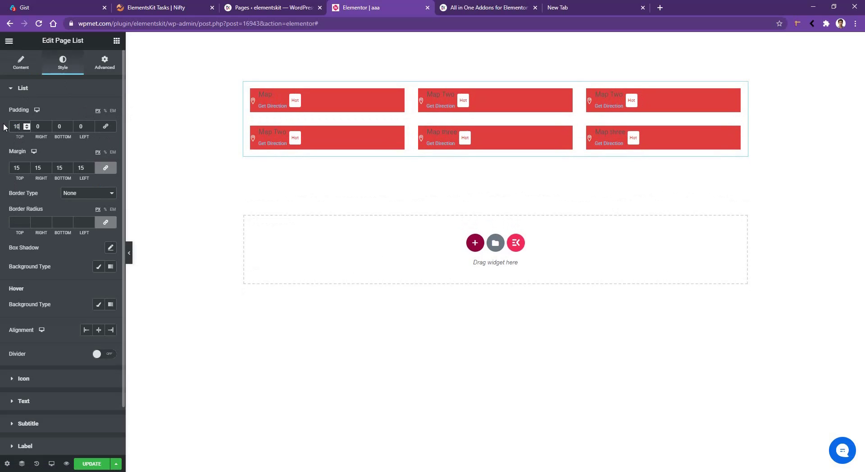
{"action": "double_click", "coordinate": [63, 126]}
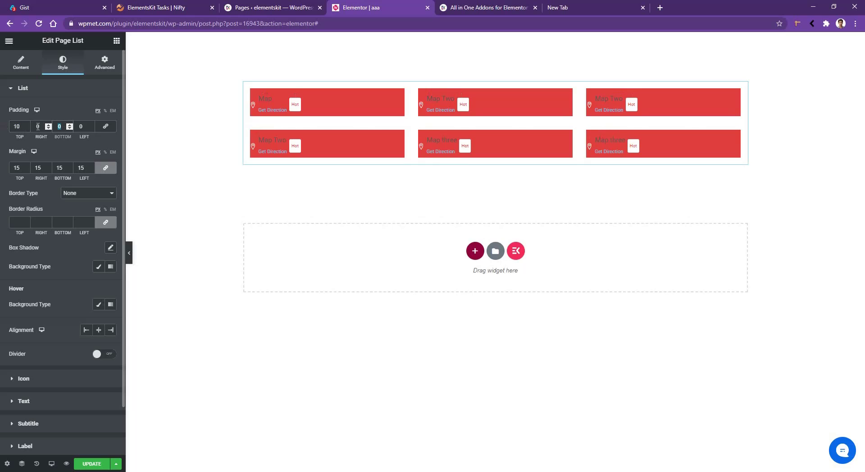
{"action": "type", "text": "10"}
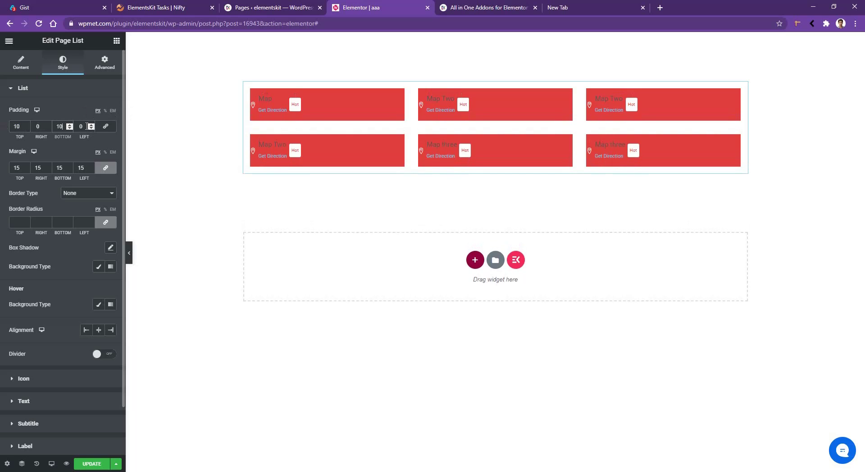
{"action": "key", "text": "Tab"}
{"action": "type", "text": "40"}
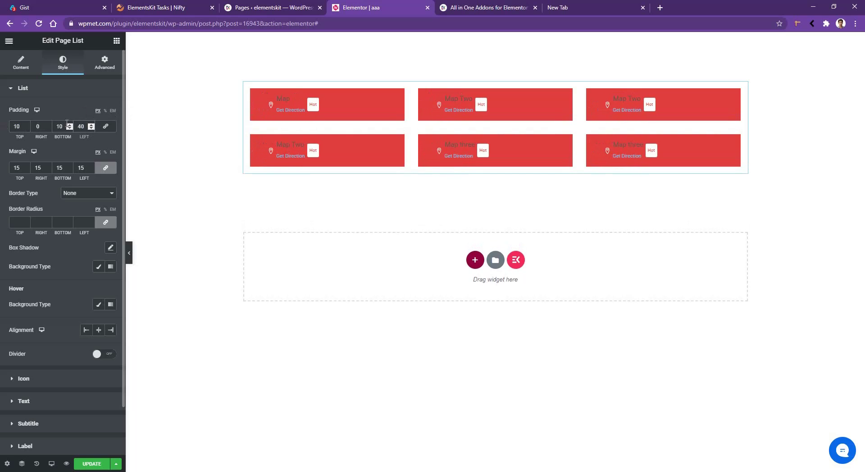
{"action": "double_click", "coordinate": [39, 127]}
{"action": "type", "text": "40"}
{"action": "left_click", "coordinate": [17, 222]}
{"action": "type", "text": "50"}
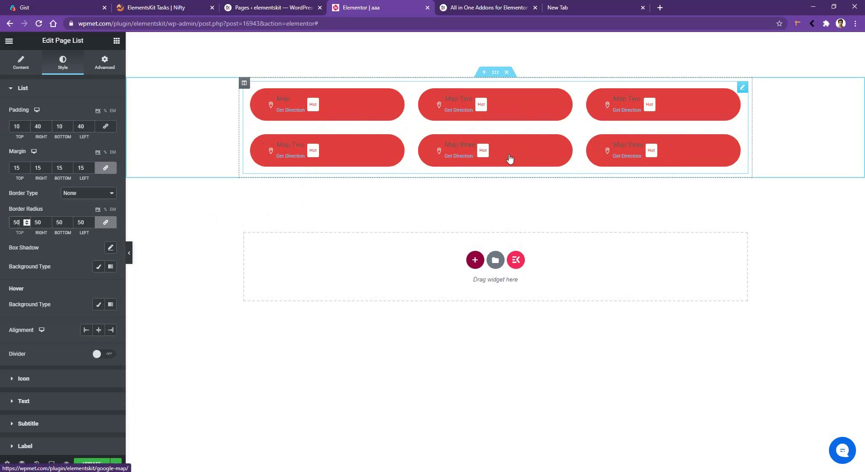
Step: Change the background color of the third list item, the second Map Two, to blue
{"action": "left_click", "coordinate": [21, 62]}
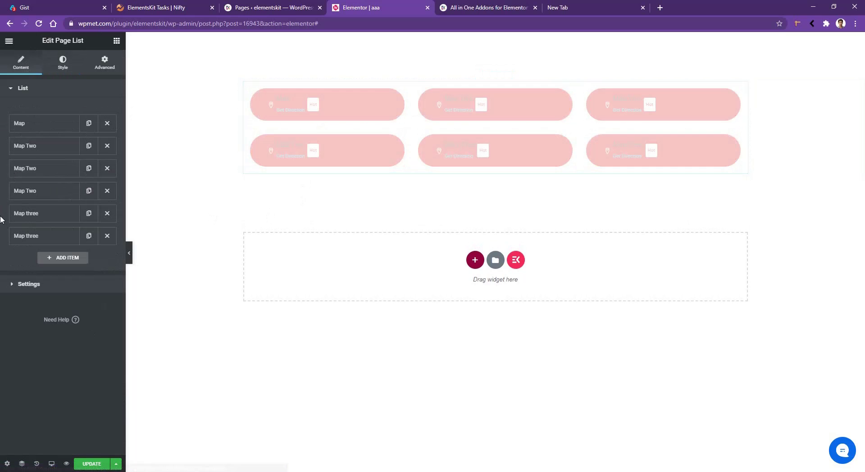
{"action": "left_click", "coordinate": [43, 173]}
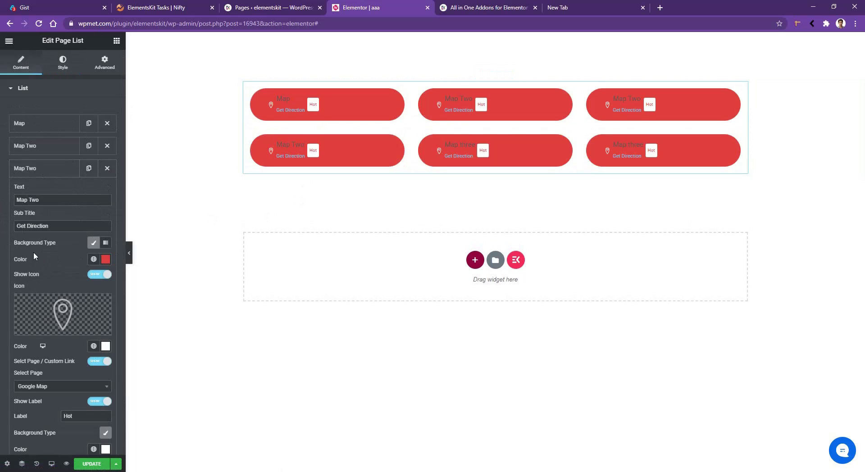
{"action": "left_click", "coordinate": [106, 259]}
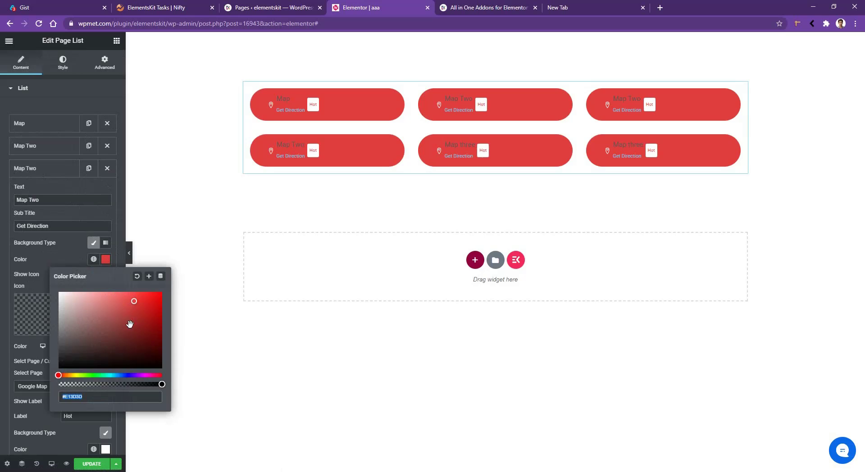
{"action": "left_click_drag", "start_coordinate": [104, 375], "coordinate": [129, 375]}
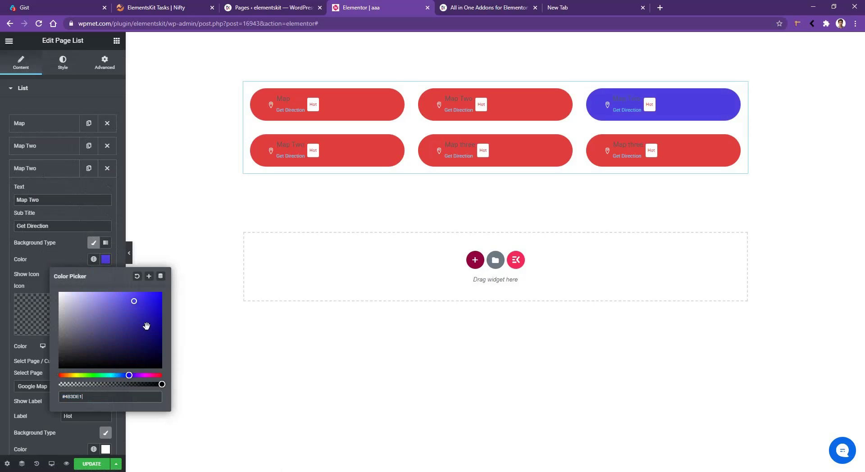
{"action": "left_click_drag", "start_coordinate": [146, 325], "coordinate": [145, 302]}
{"action": "left_click", "coordinate": [63, 61]}
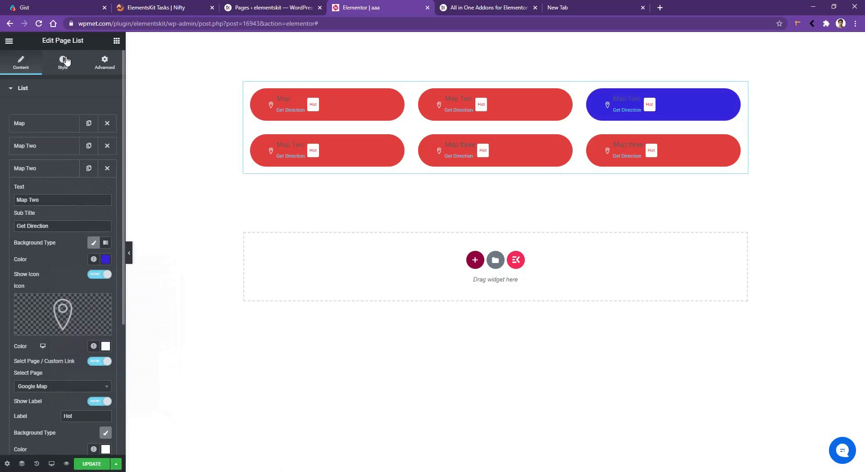
Step: Center-align the content of the list items and set the icon size to 23
{"action": "left_click", "coordinate": [63, 61]}
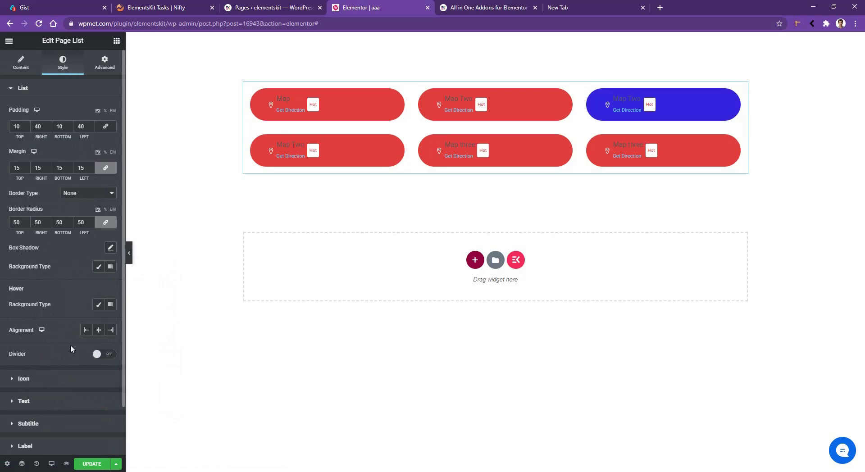
{"action": "left_click", "coordinate": [99, 331]}
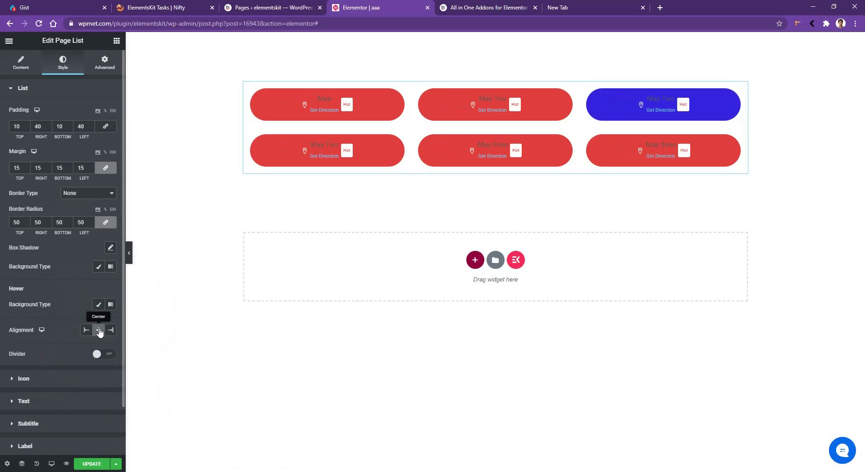
{"action": "left_click", "coordinate": [48, 382]}
{"action": "left_click_drag", "start_coordinate": [15, 266], "coordinate": [23, 266]}
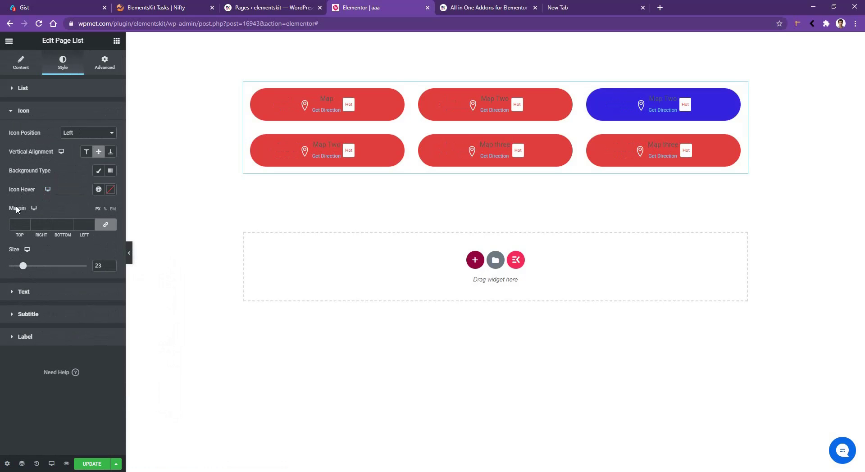
Step: Give the list icons a solid black background color
{"action": "left_click", "coordinate": [98, 170]}
{"action": "left_click", "coordinate": [110, 189]}
{"action": "left_click", "coordinate": [60, 185]}
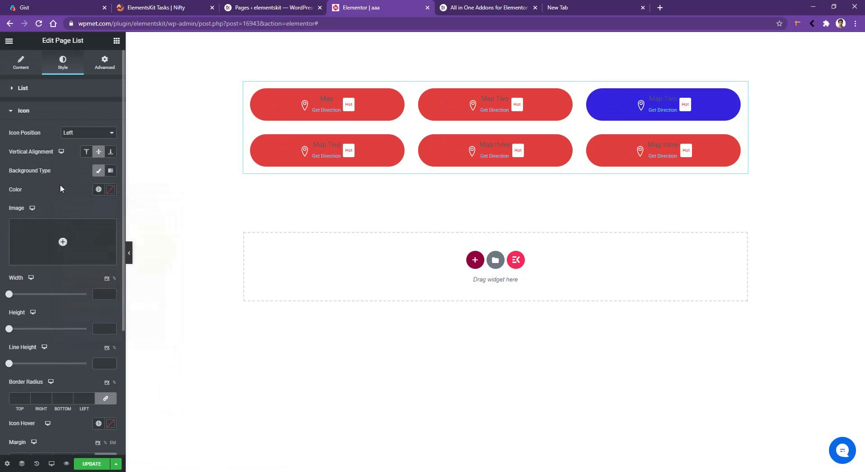
{"action": "left_click", "coordinate": [110, 190]}
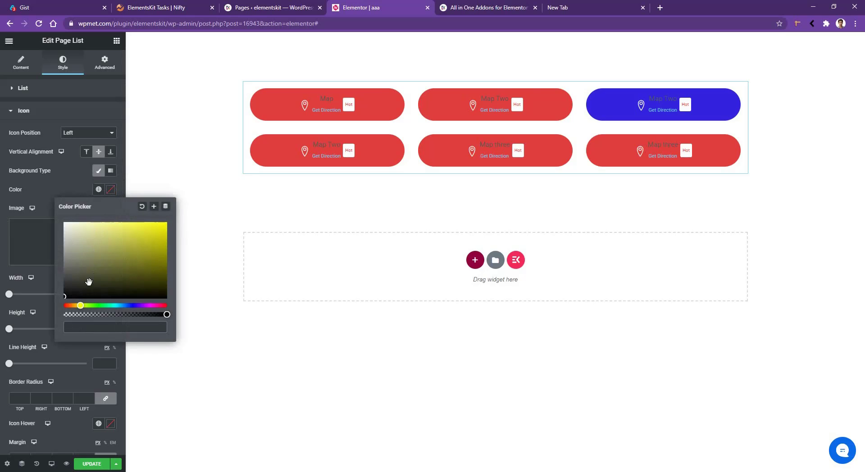
{"action": "left_click", "coordinate": [72, 294]}
{"action": "left_click", "coordinate": [33, 316]}
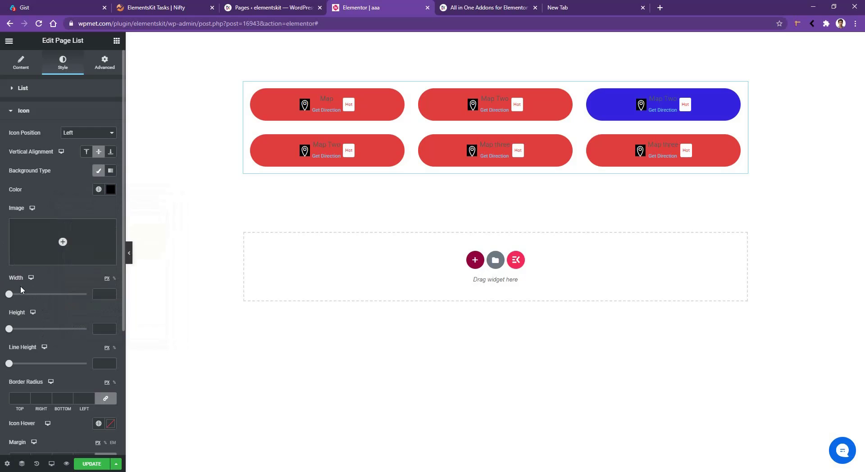
Step: Set the icon width and height to 50 px, the line height to 45 px and the border radius to 50 px
{"action": "left_click", "coordinate": [97, 296]}
{"action": "type", "text": "50"}
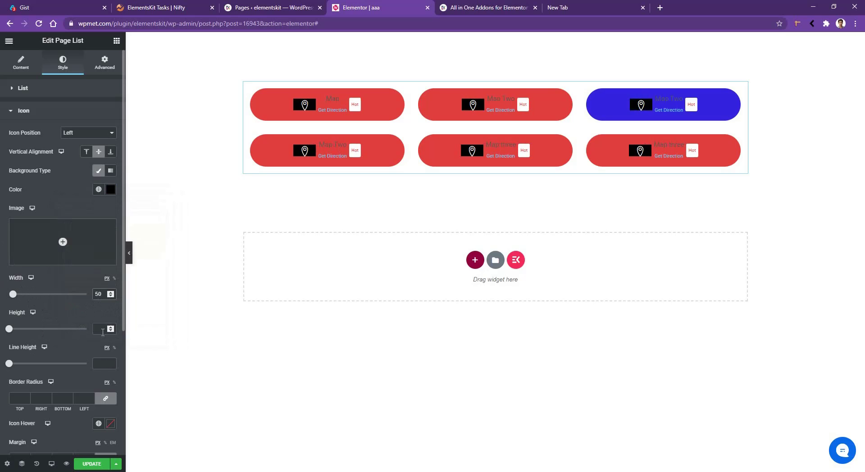
{"action": "left_click", "coordinate": [99, 329]}
{"action": "type", "text": "50"}
{"action": "left_click", "coordinate": [102, 365]}
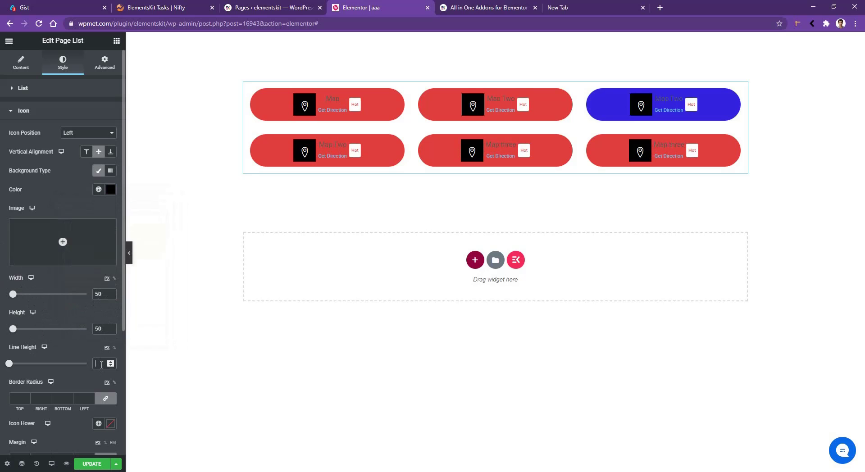
{"action": "type", "text": "45"}
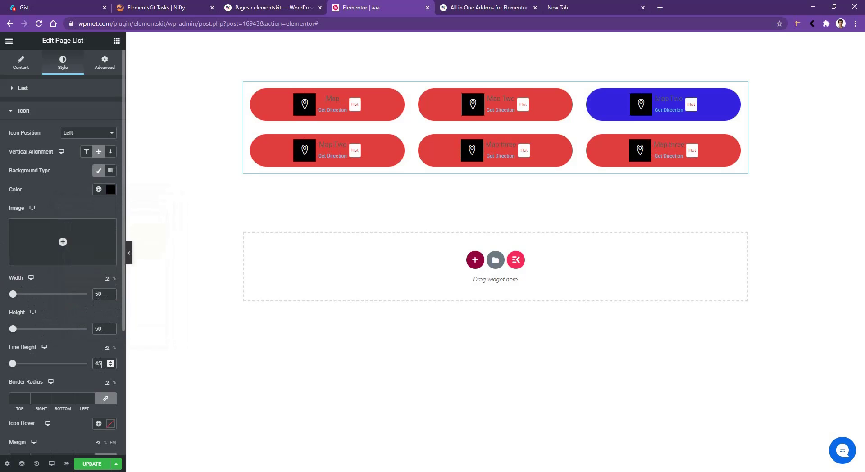
{"action": "left_click", "coordinate": [20, 398]}
{"action": "type", "text": "50"}
Step: Set the text color of the list item titles to white
{"action": "scroll", "coordinate": [59, 360], "scroll_direction": "down", "scroll_amount": 4}
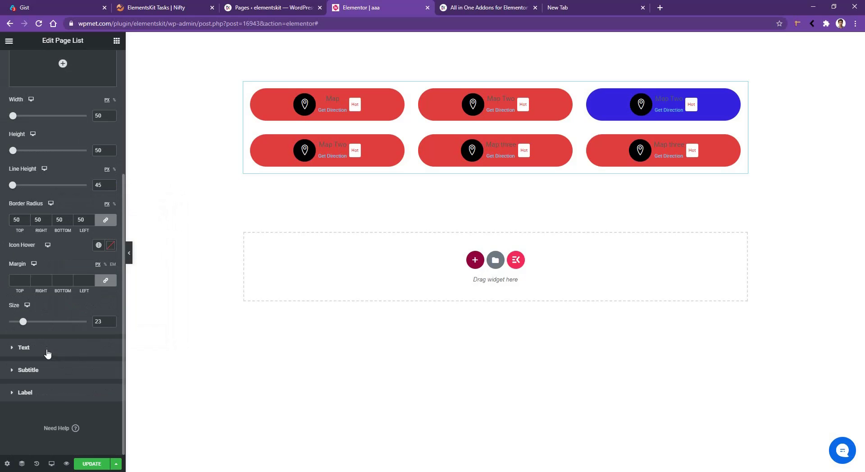
{"action": "left_click", "coordinate": [48, 351]}
{"action": "left_click", "coordinate": [110, 155]}
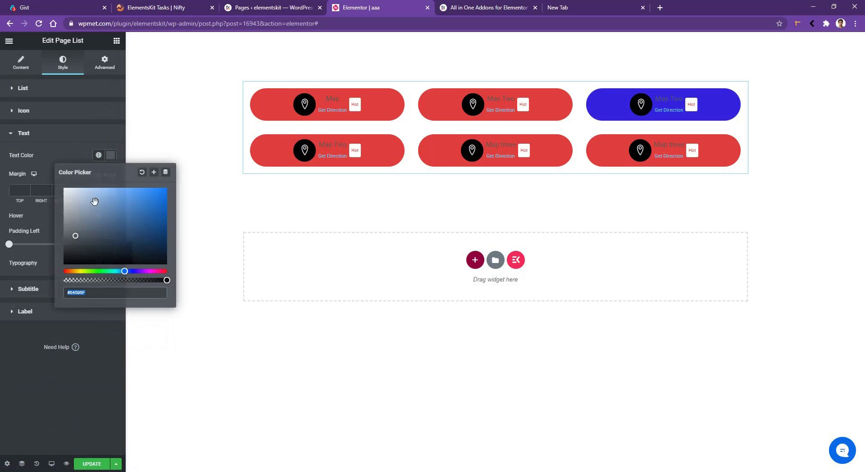
{"action": "left_click_drag", "start_coordinate": [95, 202], "coordinate": [34, 179]}
{"action": "left_click", "coordinate": [33, 179]}
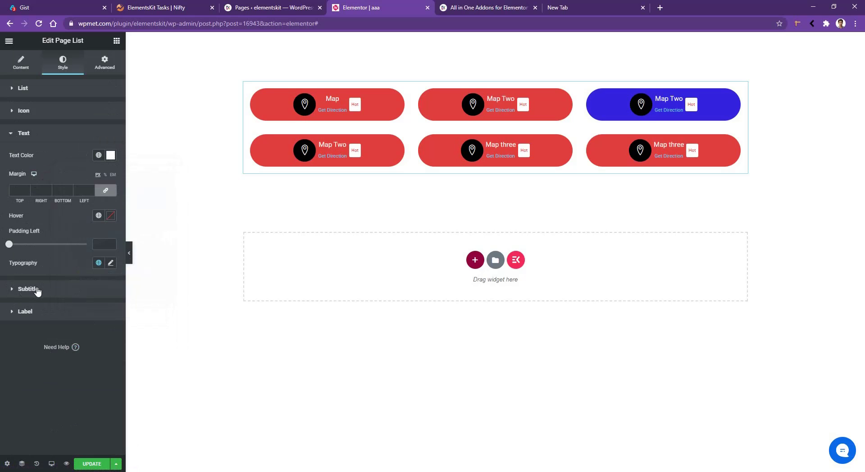
Step: Set the color of the list items' subtitles to white
{"action": "left_click", "coordinate": [36, 290]}
{"action": "left_click", "coordinate": [110, 196]}
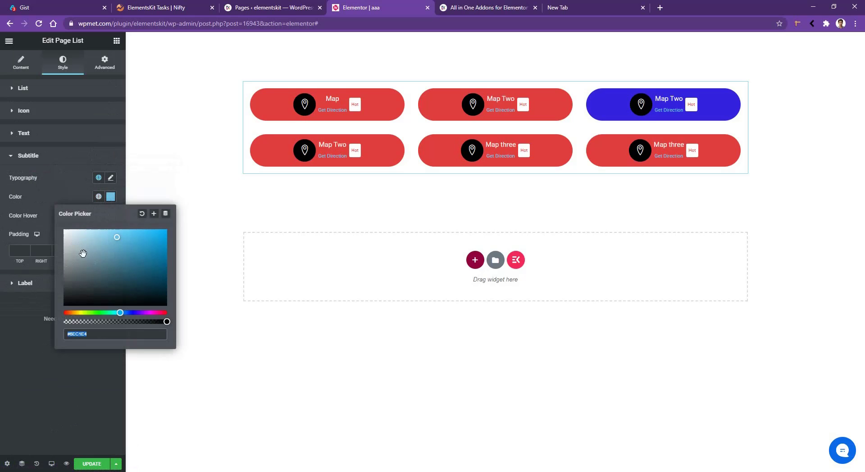
{"action": "left_click_drag", "start_coordinate": [83, 253], "coordinate": [5, 207]}
{"action": "left_click", "coordinate": [5, 206]}
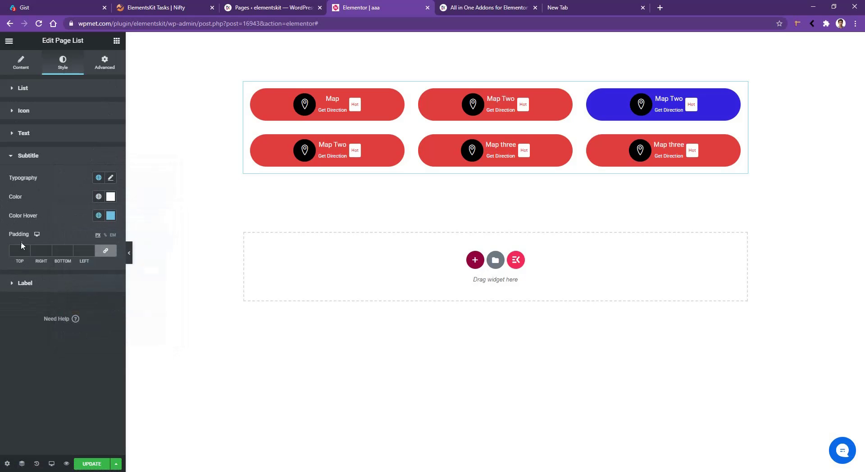
Step: Open the style settings for the page list's labels
{"action": "left_click", "coordinate": [36, 283]}
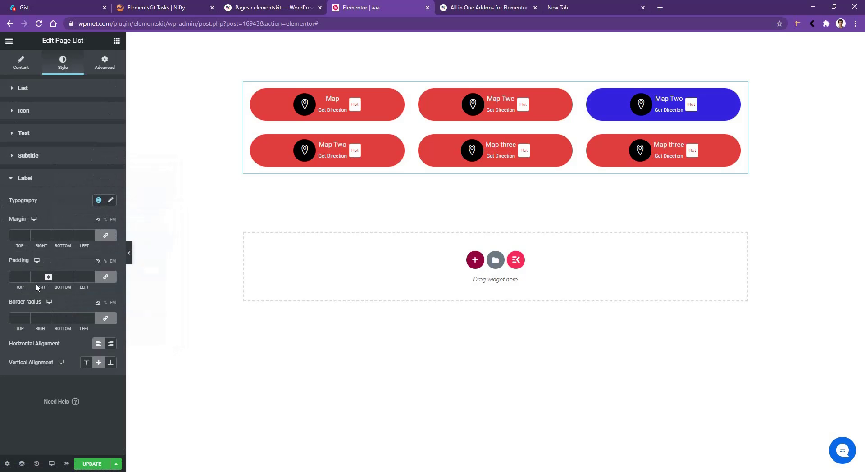